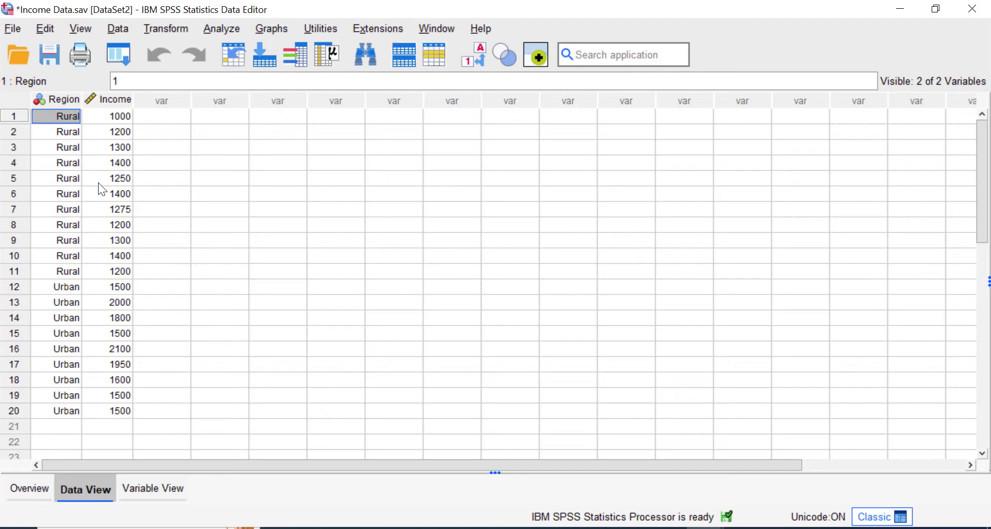
Select the Region and Income columns in the data grid, then clear the selection.
left_click(72, 100)
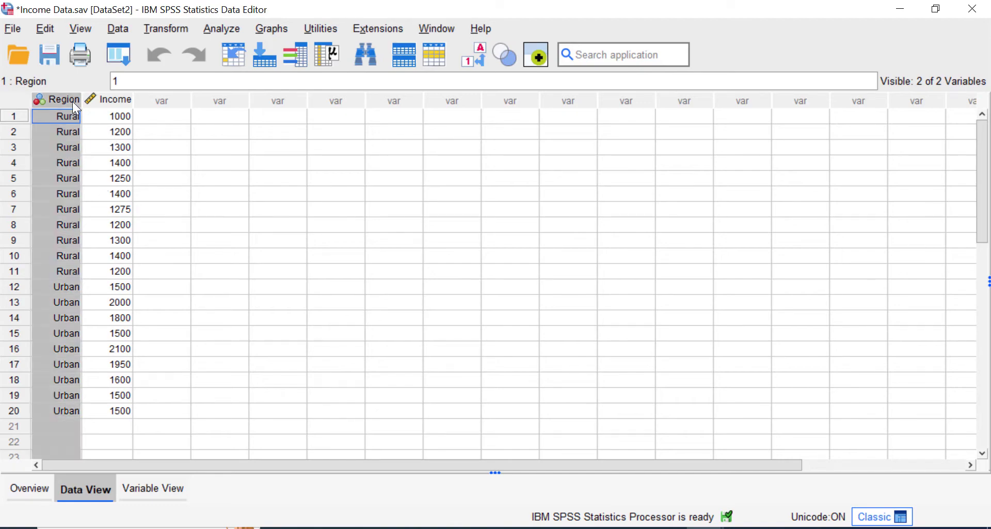
left_click(98, 103)
left_click(72, 116)
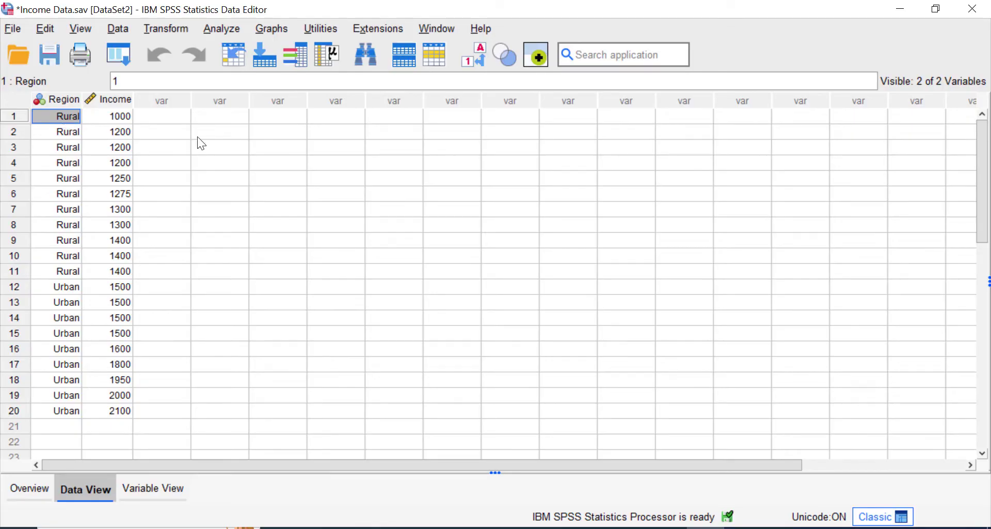
Toggle Value Labels to compare Region codes 1 and 2 with Rural and Urban, ending on labels.
left_click(475, 61)
left_click(475, 61)
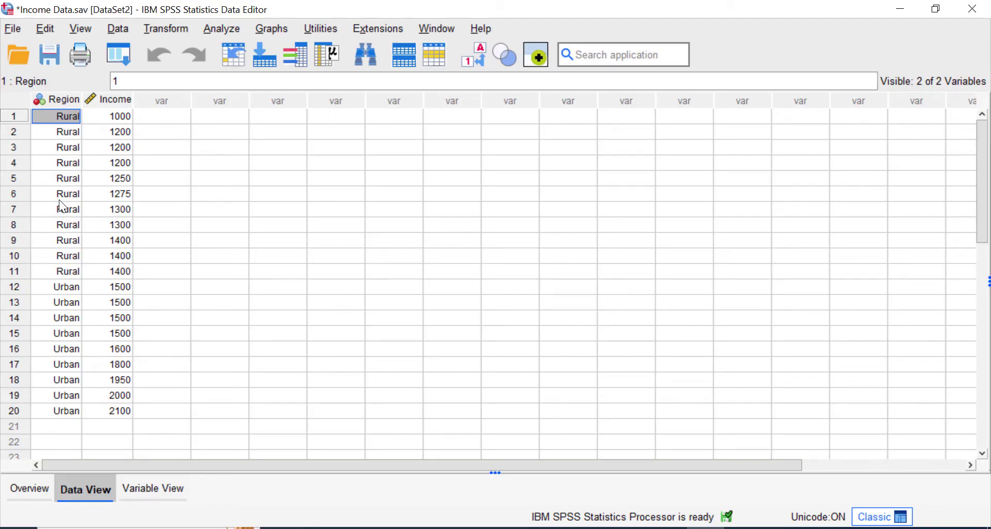
scroll(59, 199, "down", 3)
scroll(59, 199, "up", 3)
left_click(479, 57)
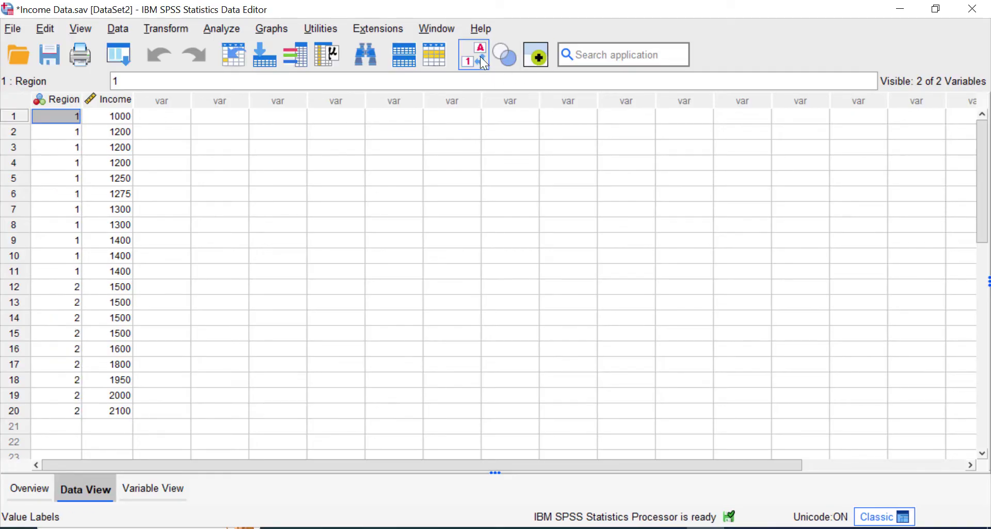
left_click(479, 57)
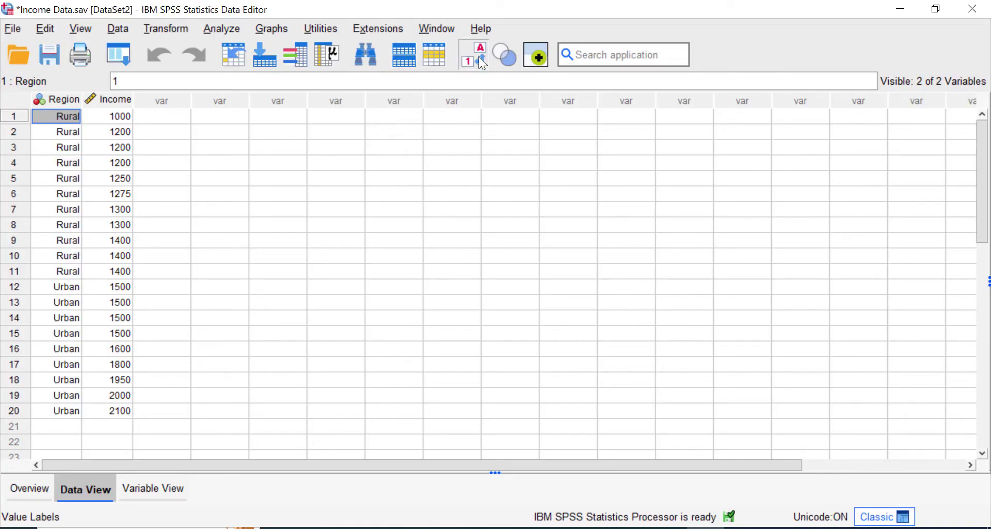
left_click(479, 57)
left_click(478, 57)
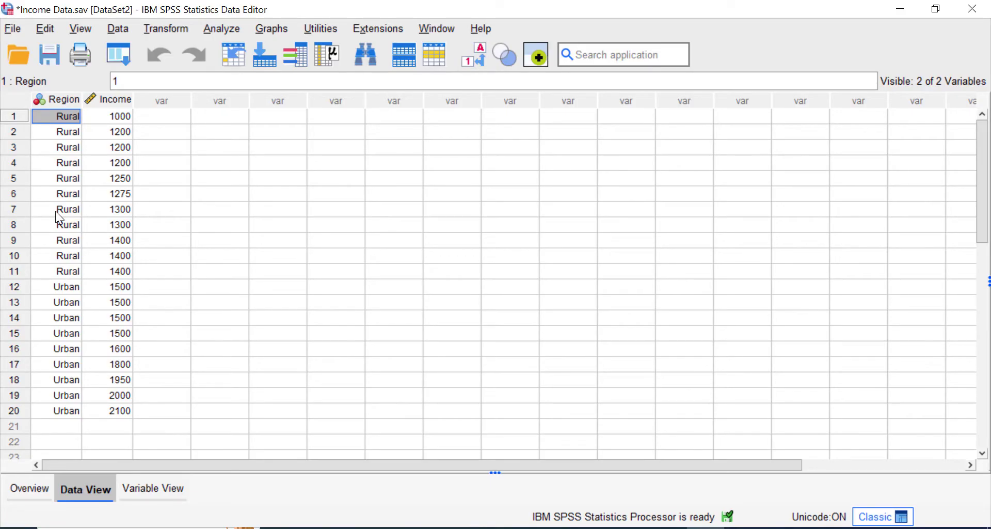
Open the Split File dialog from the Data menu.
left_click(118, 29)
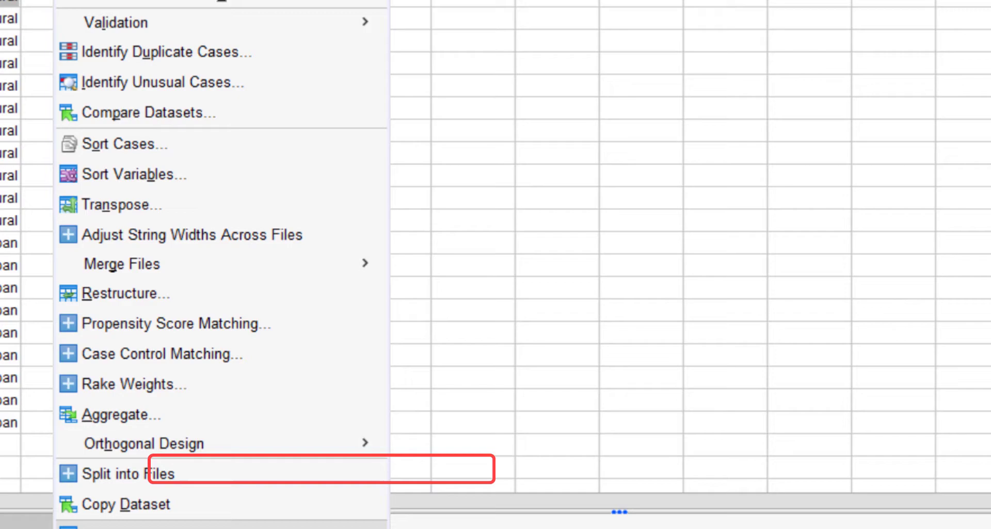
left_click(124, 526)
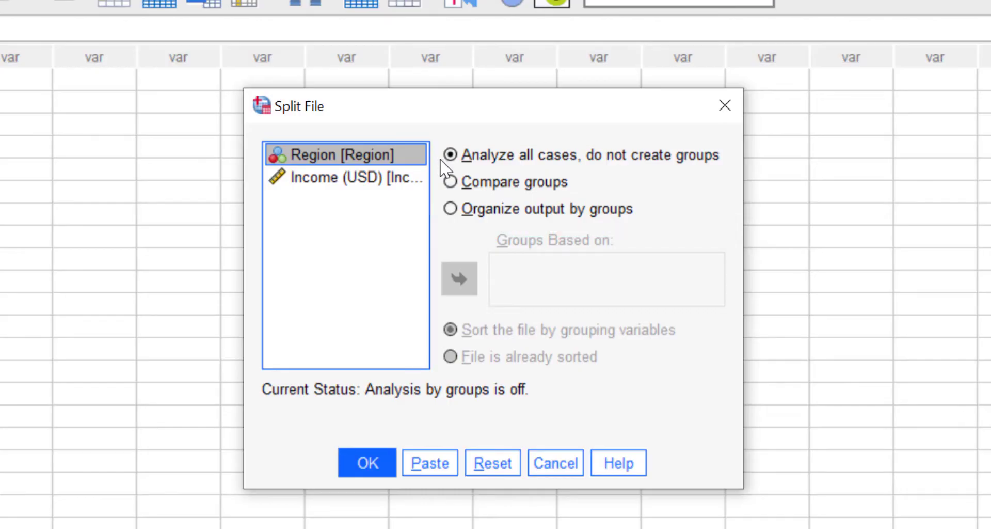
Choose Compare groups, put Region into Groups Based on, and apply the split.
left_click(450, 182)
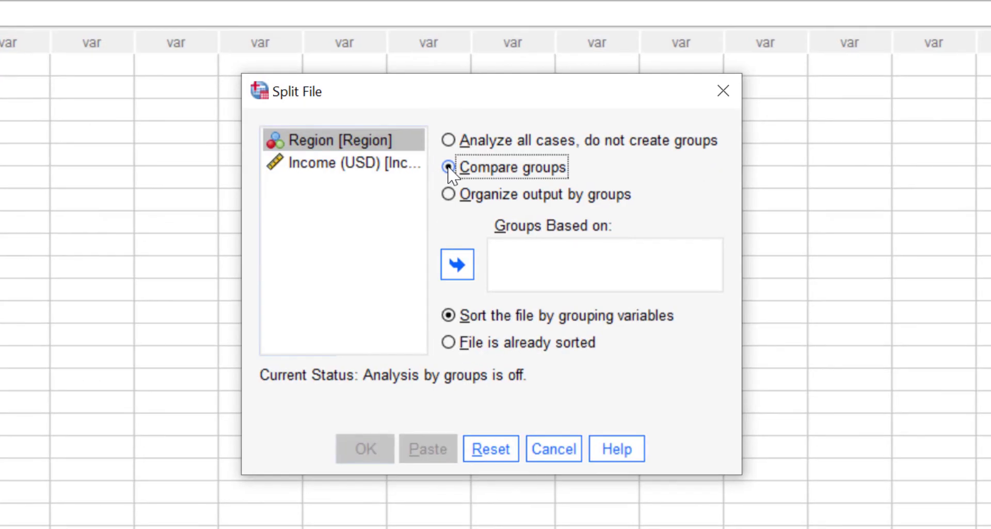
left_click(468, 192)
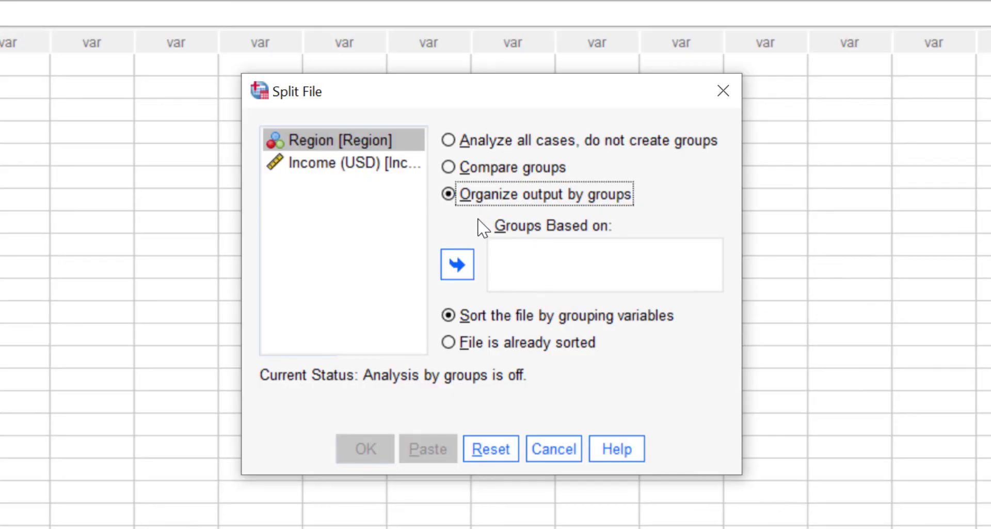
left_click(477, 168)
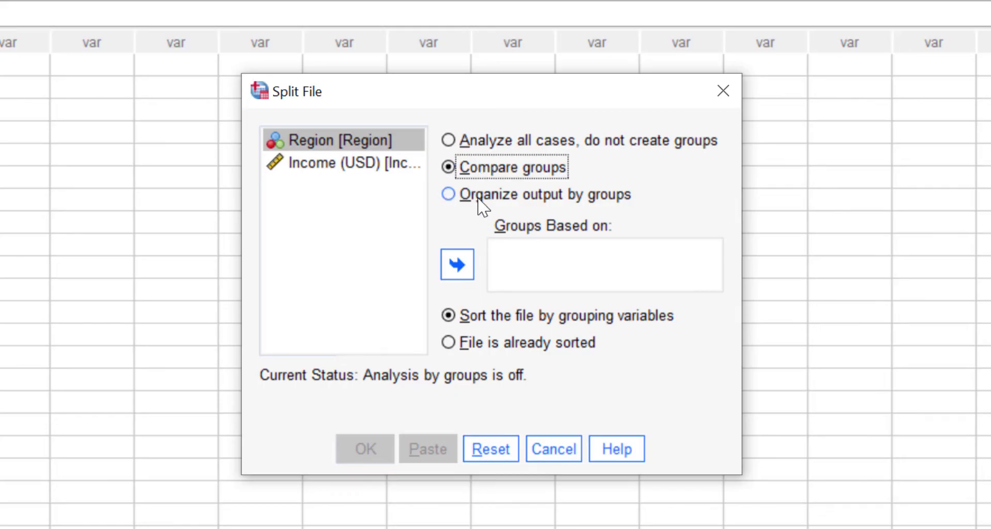
left_click(481, 199)
left_click(479, 171)
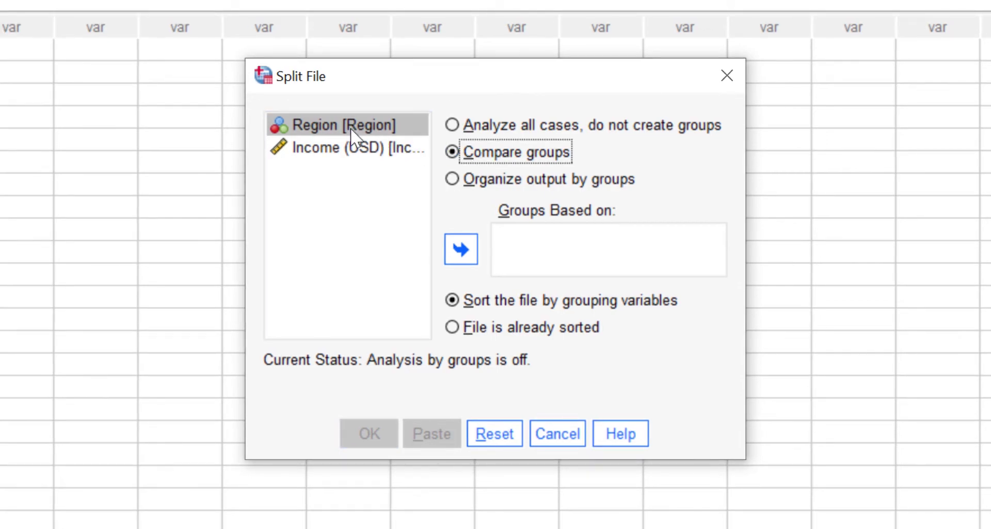
left_click(324, 130)
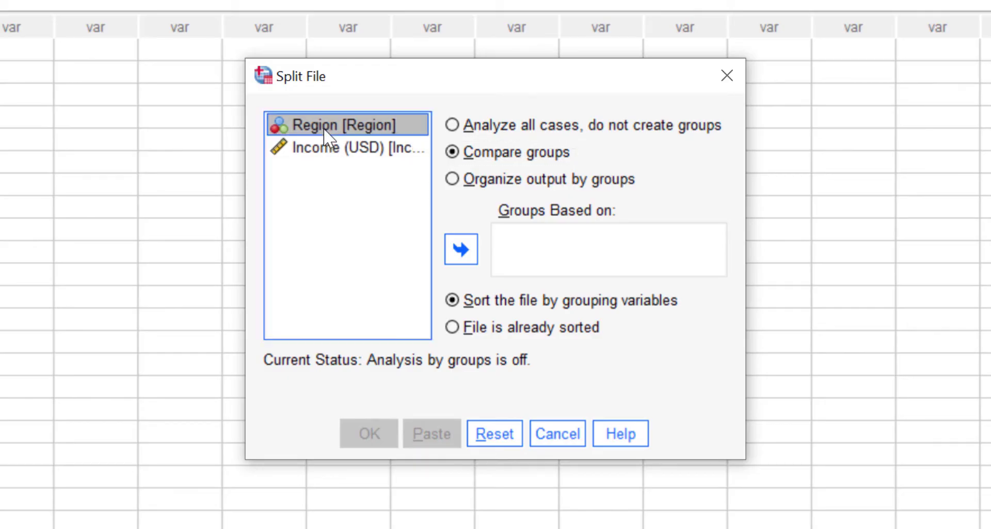
left_click(460, 248)
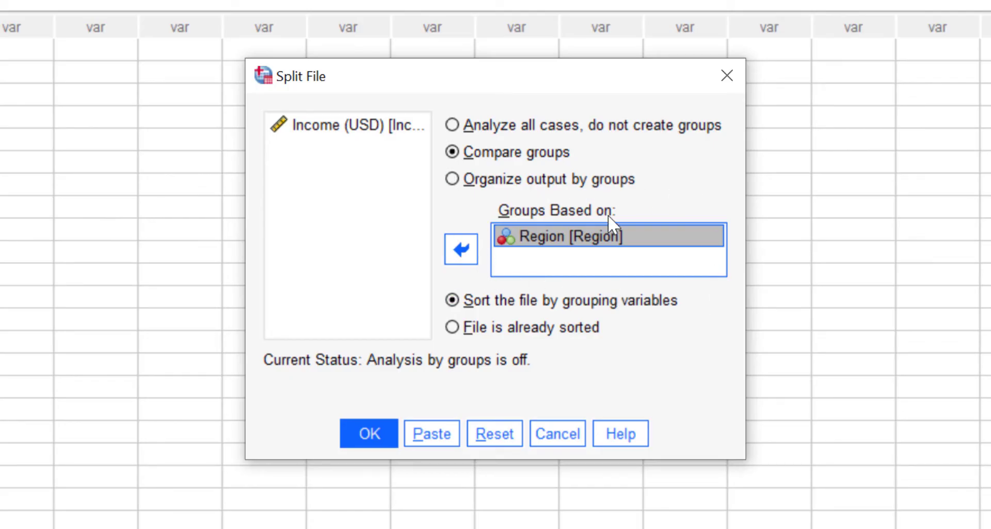
left_click(355, 434)
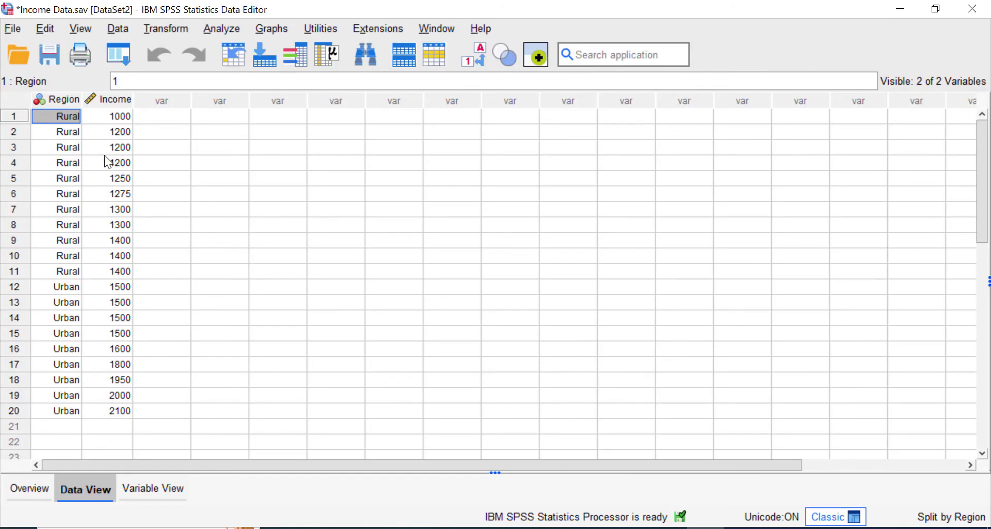
Open the Descriptive Statistics submenu under Analyze.
left_click(212, 30)
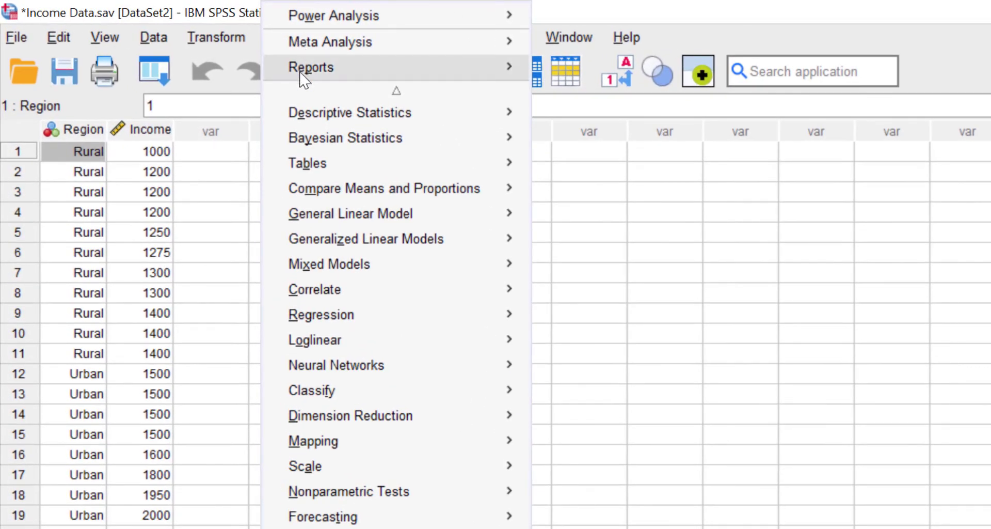
mouse_move(301, 111)
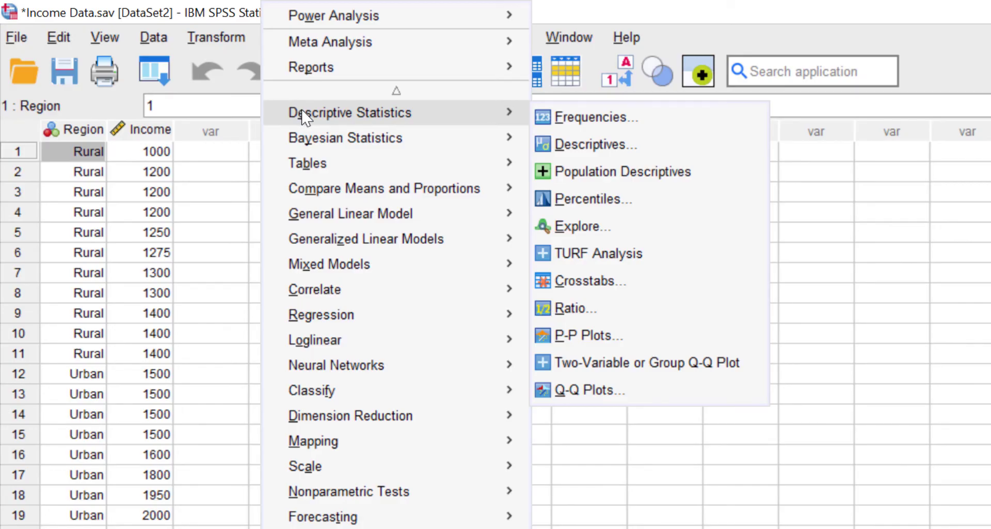
Run Descriptives on Income after a reset, reporting mean, standard deviation, minimum and maximum.
left_click(573, 144)
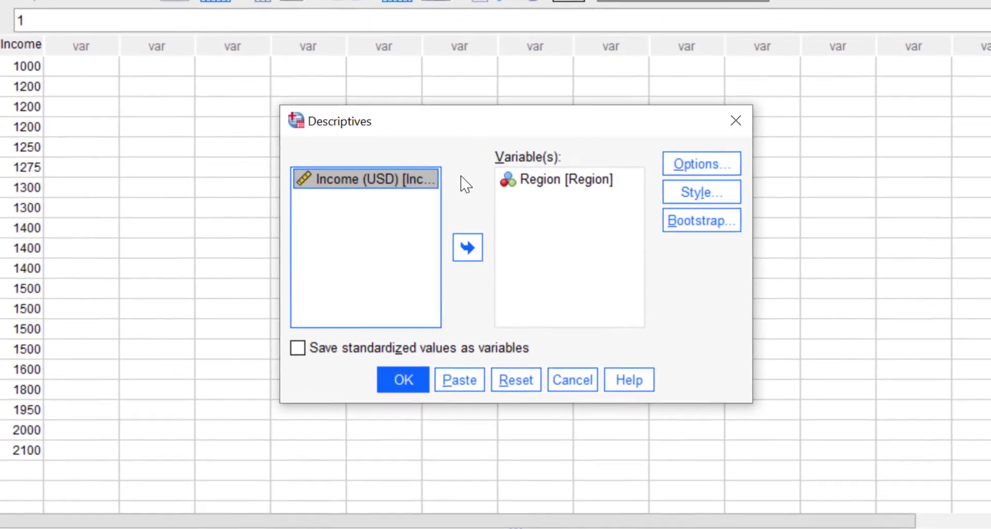
left_click(516, 382)
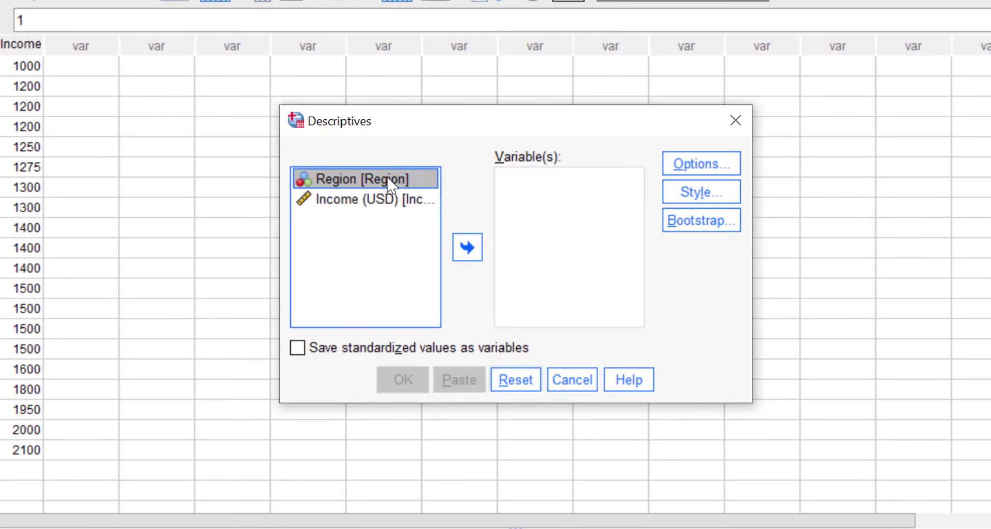
left_click(370, 201)
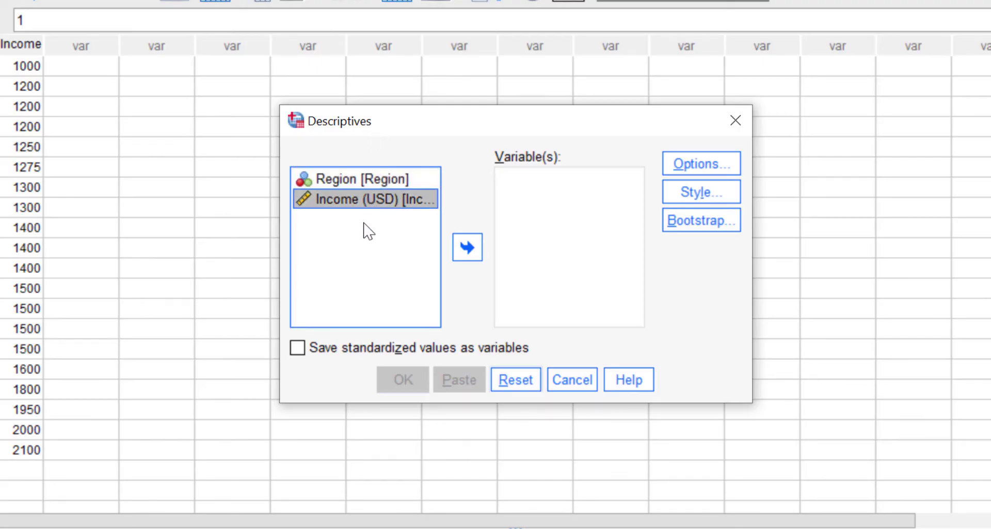
left_click(468, 250)
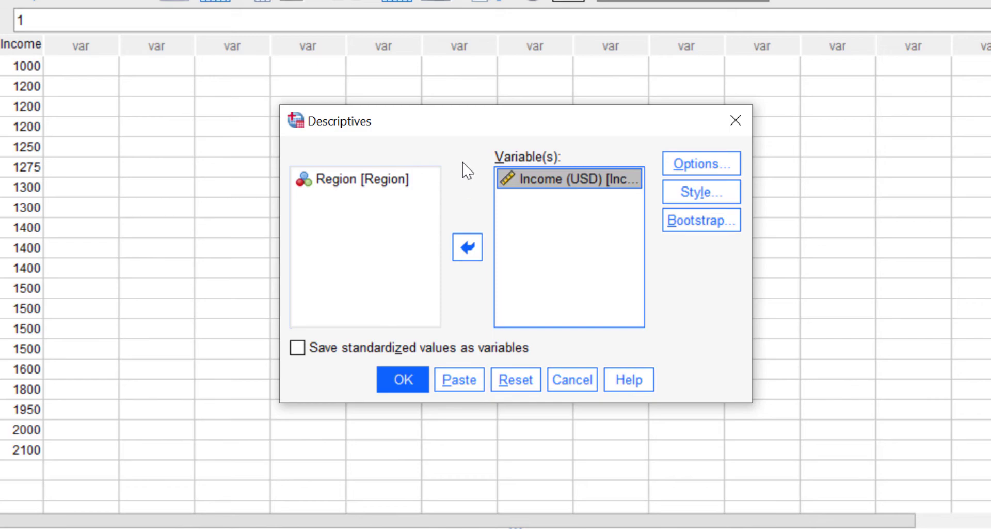
left_click(672, 162)
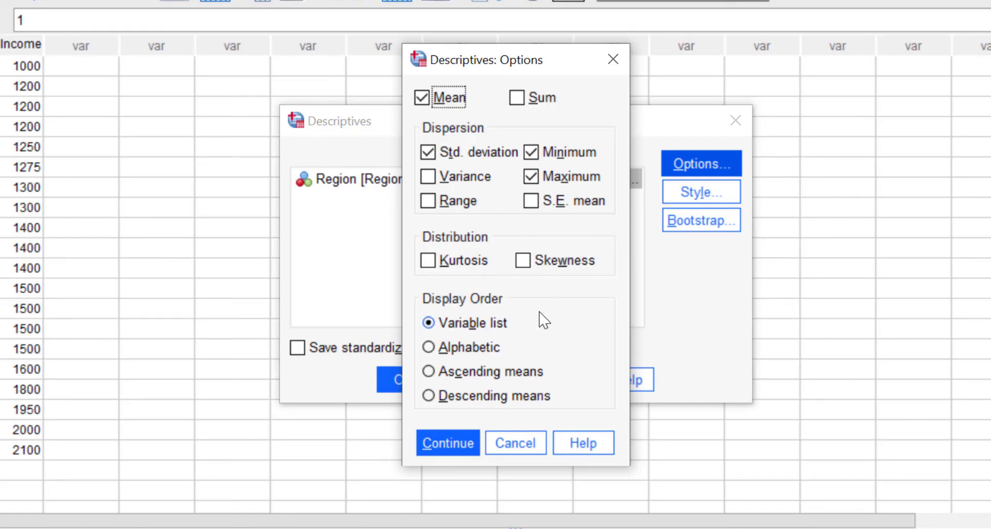
left_click(444, 447)
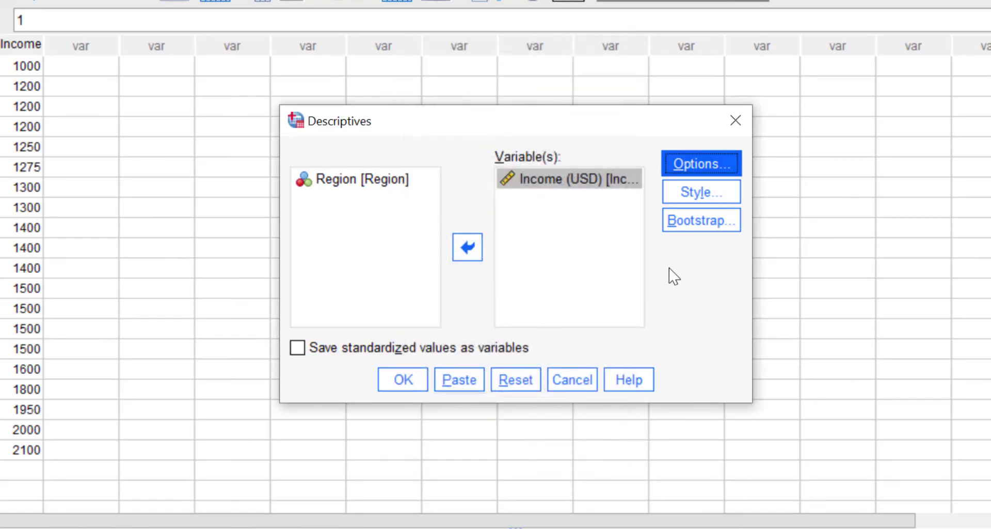
left_click(394, 377)
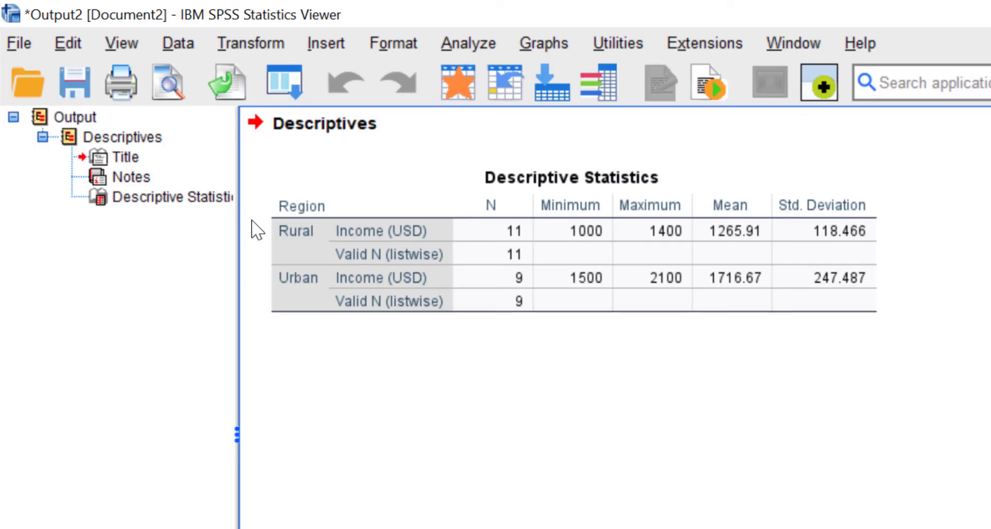
Inspect the Descriptive Statistics table in the Viewer, then go back to the Income Data editor.
left_click(281, 222)
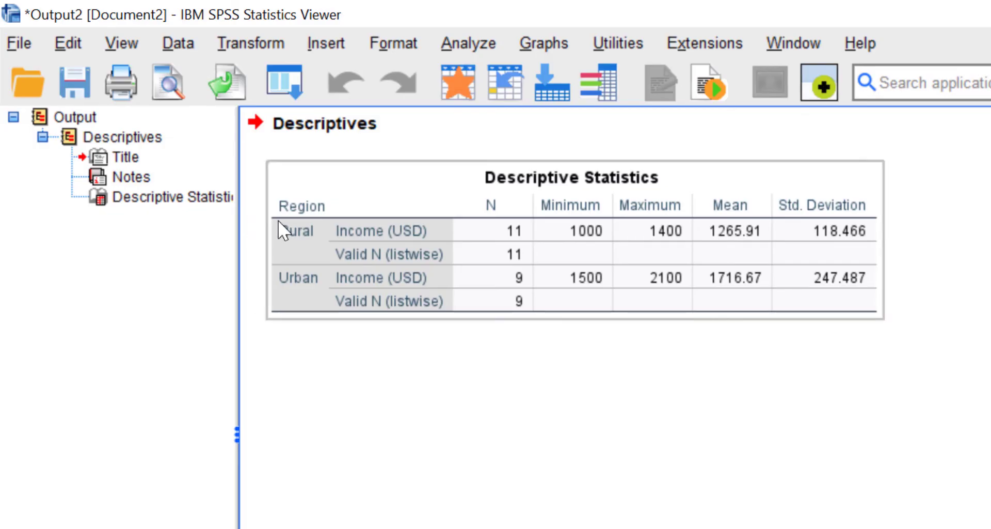
left_click(284, 232)
double_click(285, 237)
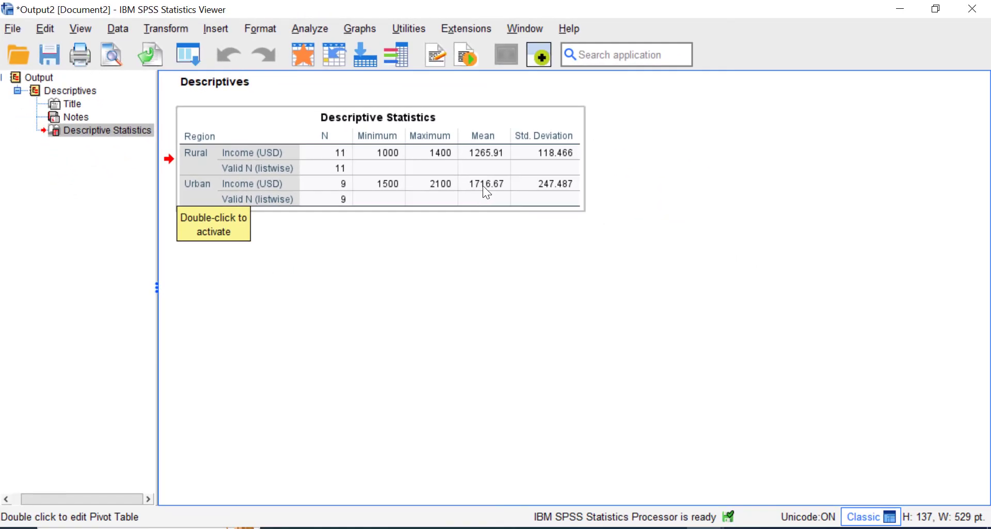
left_click(487, 194)
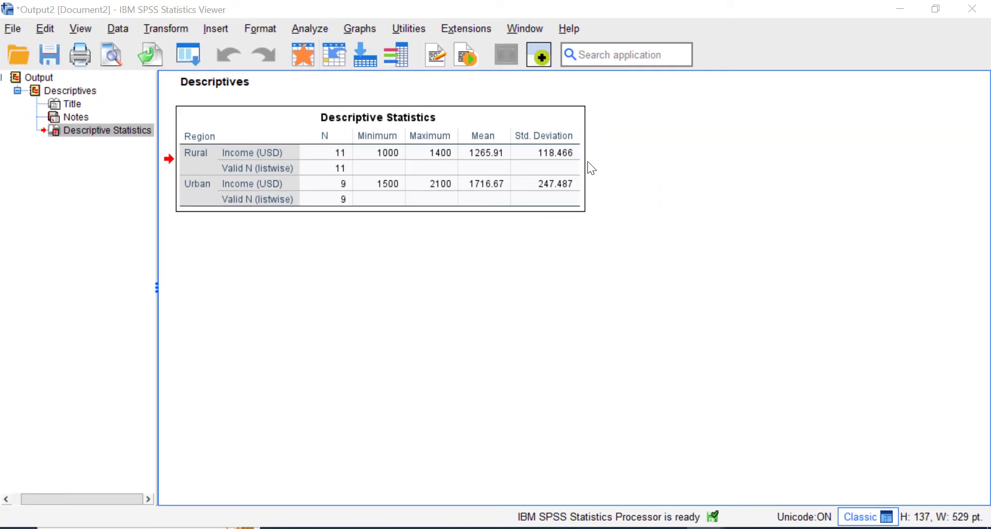
left_click(304, 56)
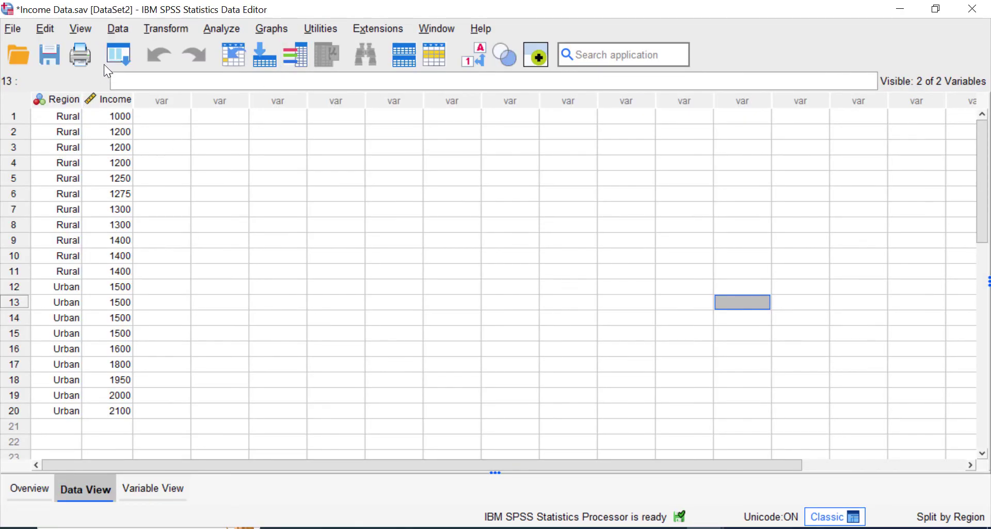
Change the Region split in Split File to 'Organize output by groups'.
left_click(118, 28)
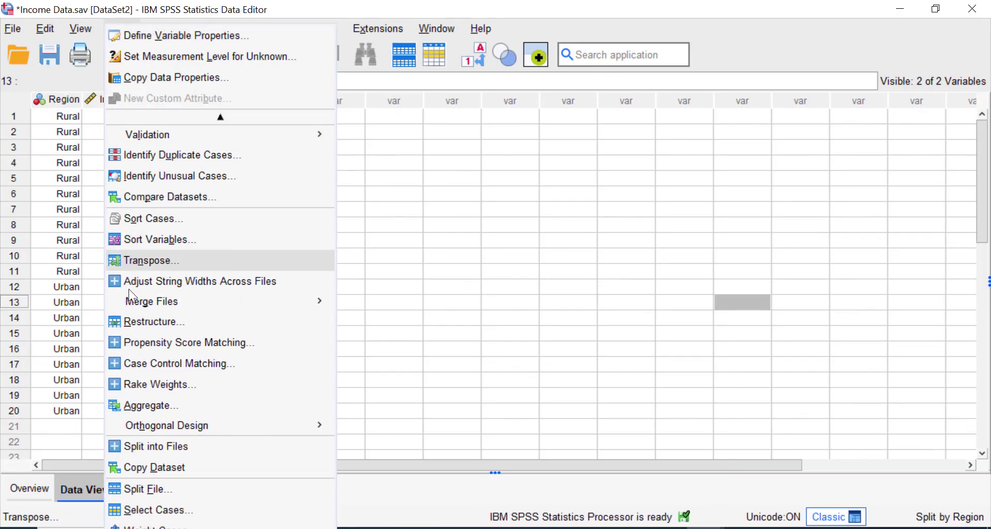
left_click(147, 489)
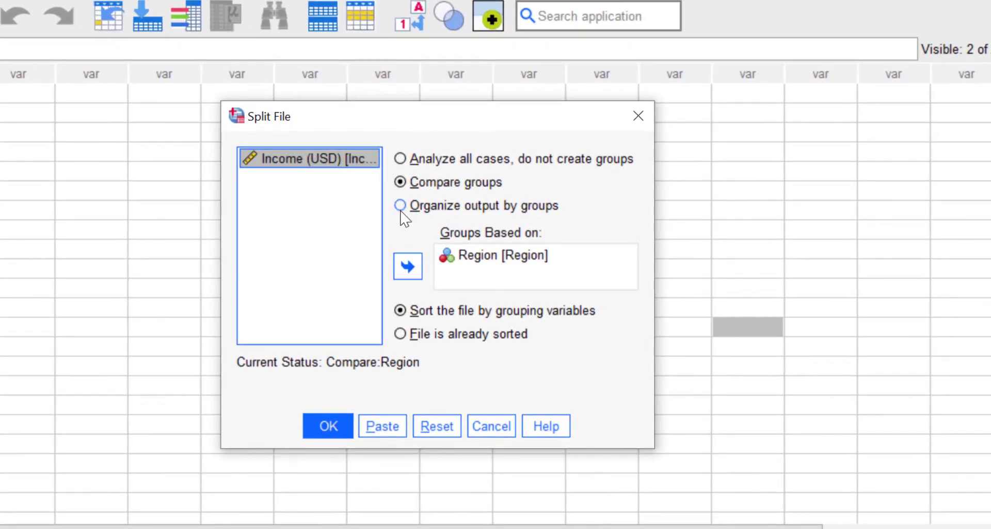
left_click(424, 205)
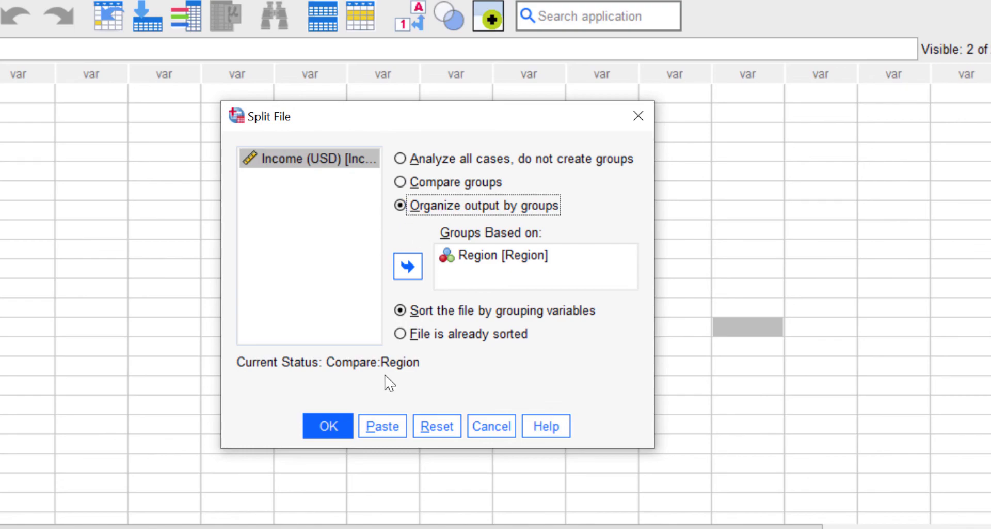
left_click(324, 428)
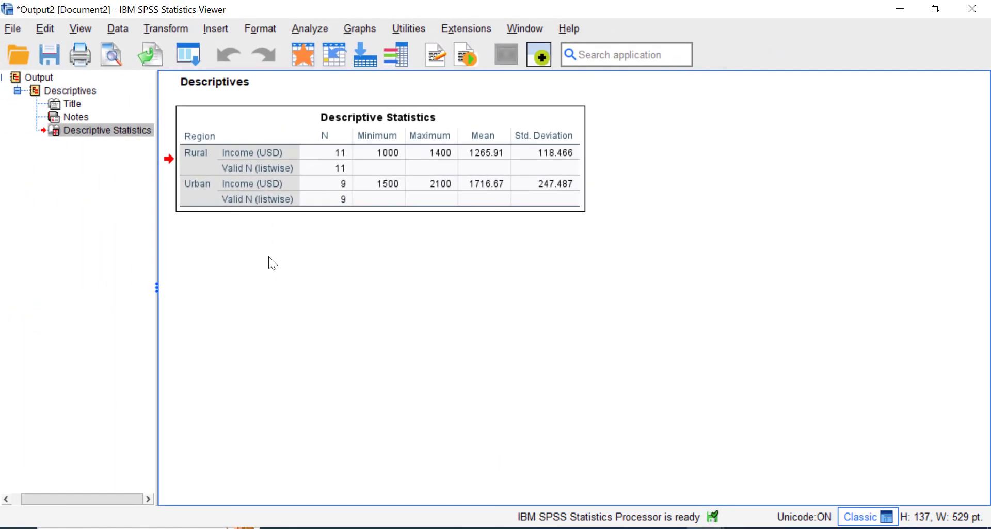
Switch to the Income Data window and rerun Descriptives on Income.
left_click(705, 527)
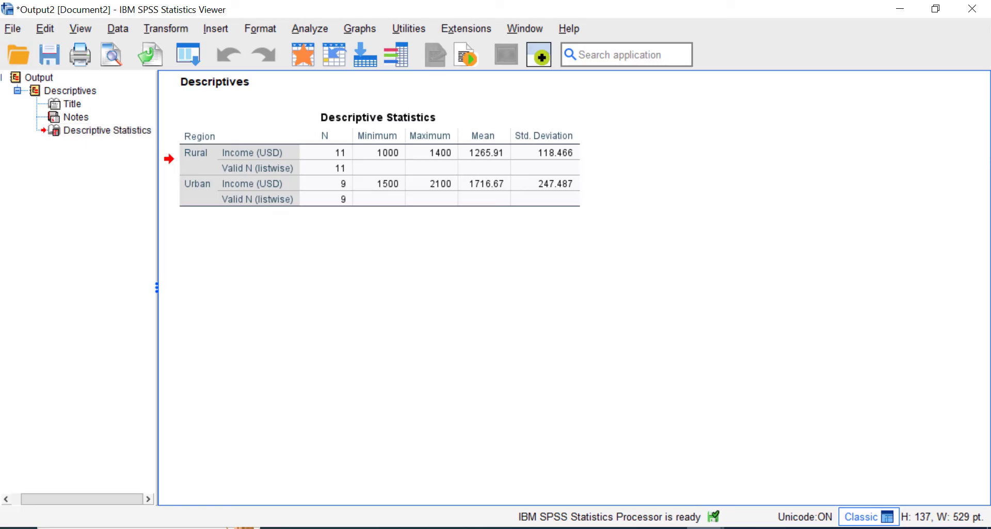
left_click(653, 487)
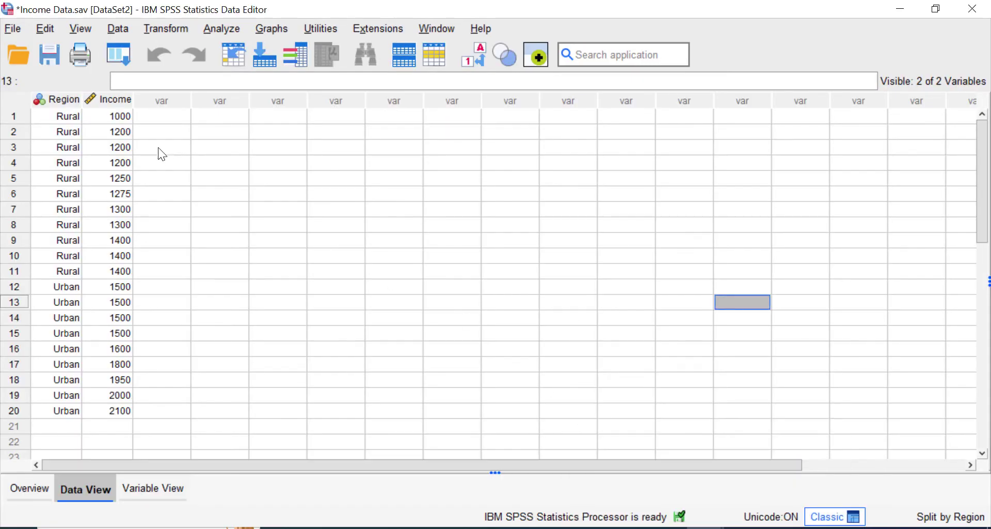
left_click(226, 31)
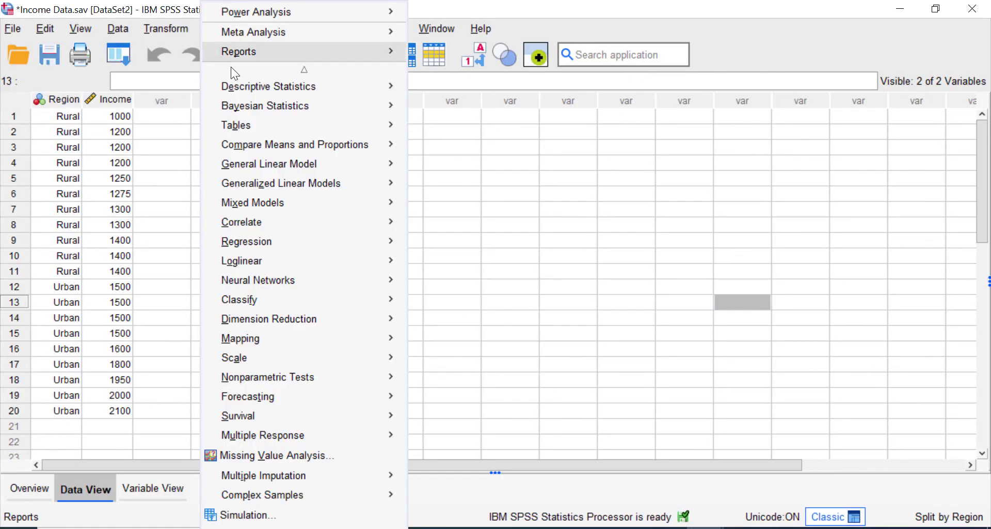
mouse_move(232, 85)
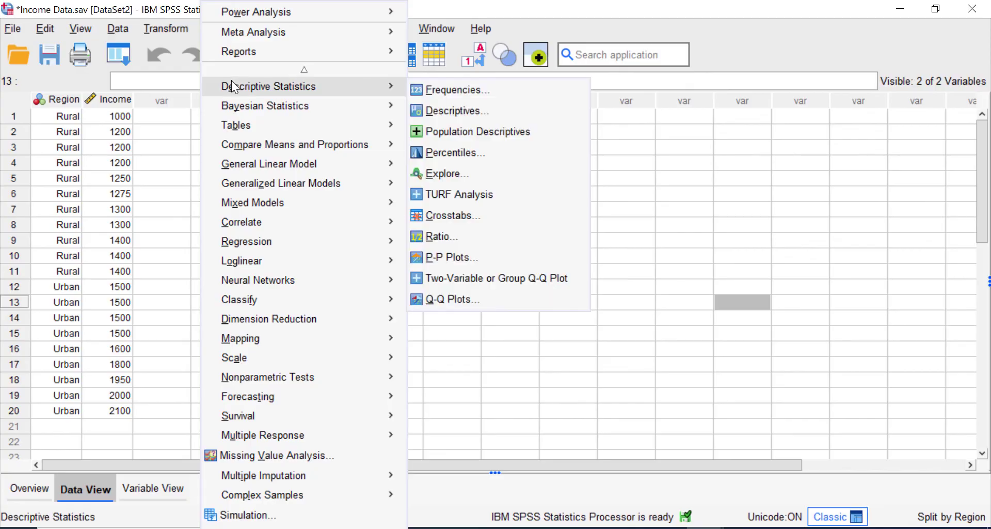
left_click(421, 108)
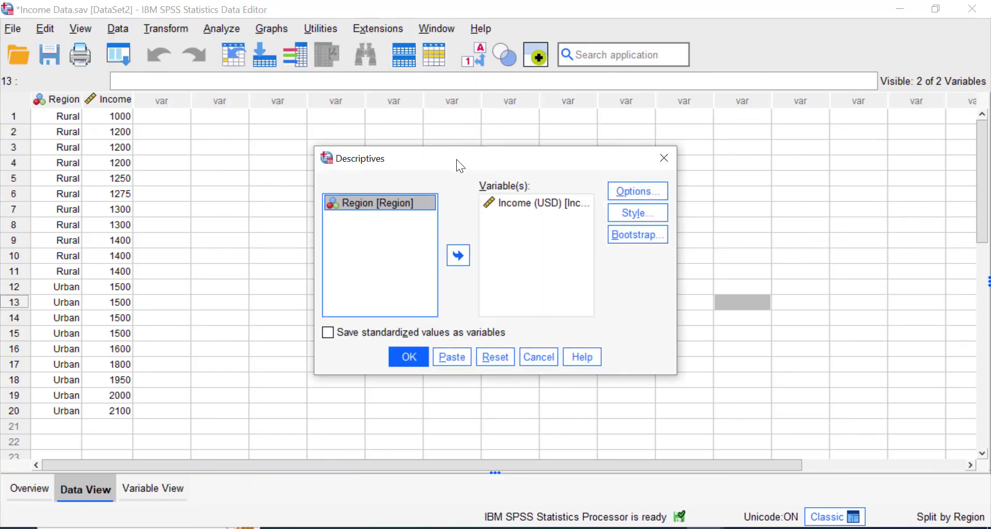
left_click(412, 360)
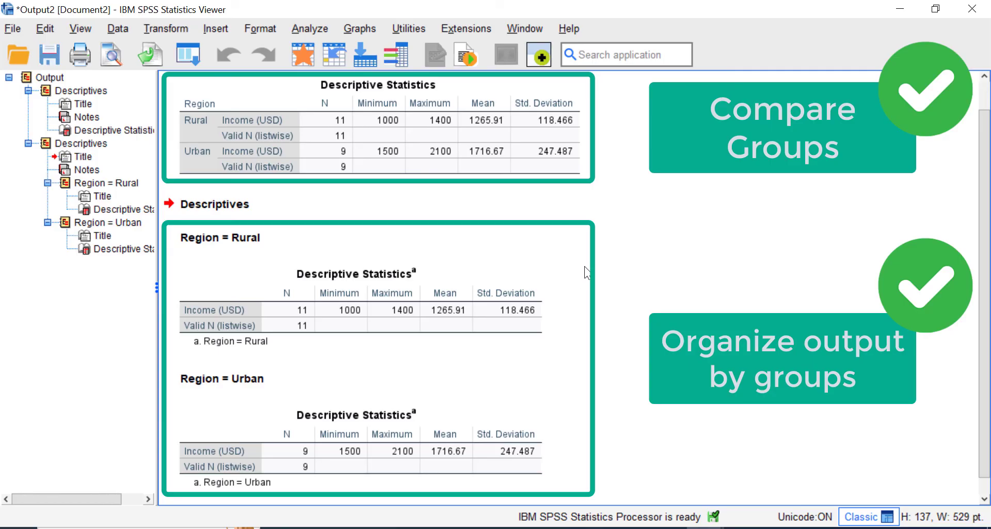
Look over the separate Rural and Urban Income tables and the new Descriptives output.
left_click(534, 426)
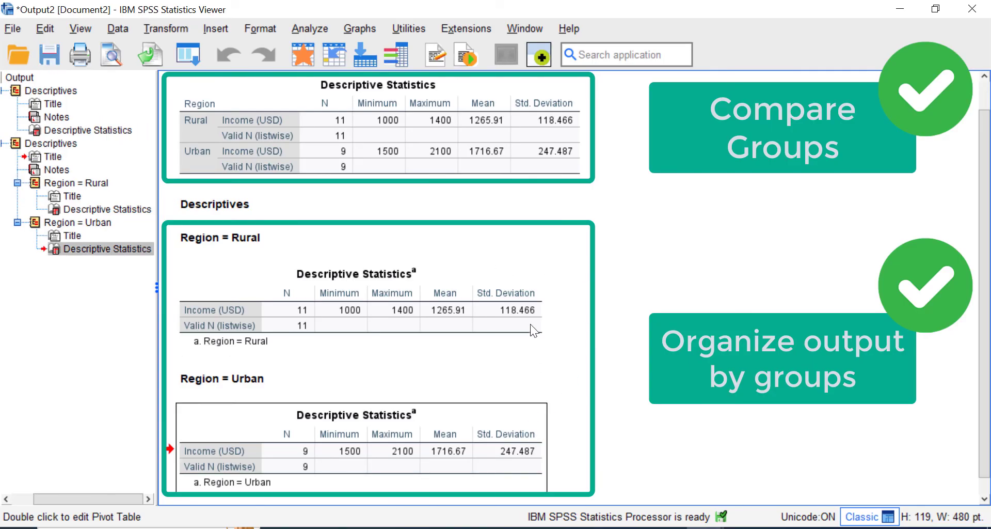
left_click(530, 324)
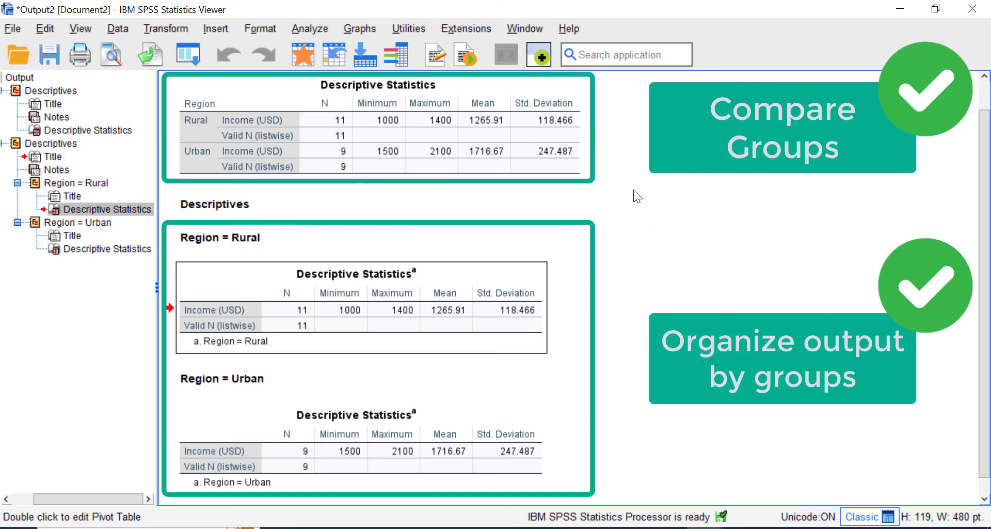
scroll(661, 240, "down", 1)
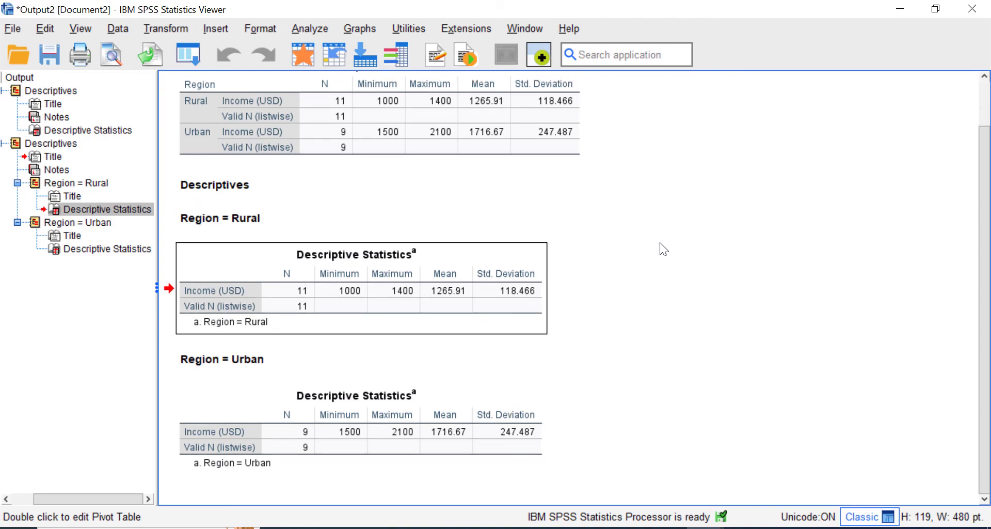
scroll(659, 243, "up", 3)
scroll(659, 240, "down", 1)
left_click(770, 184)
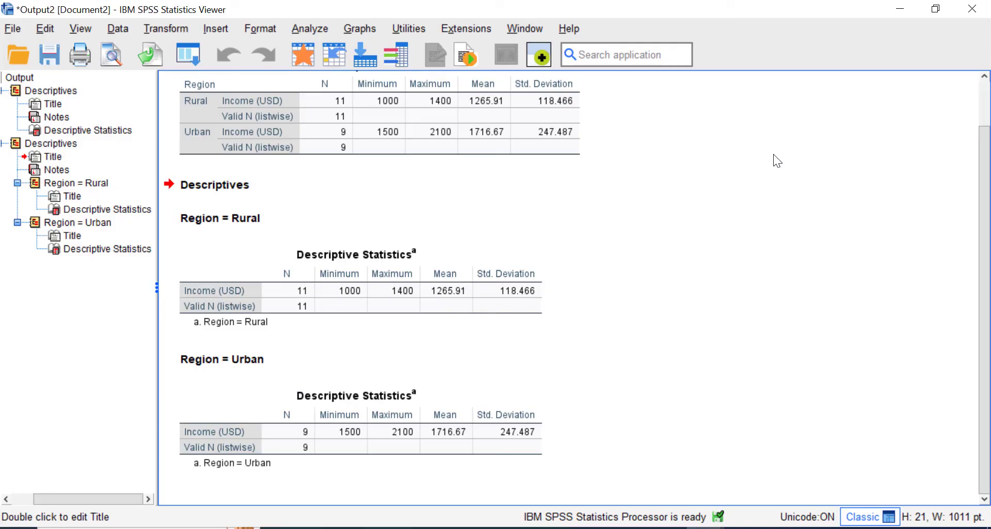
Return to the data and reset Split File to 'Analyze all cases'.
left_click(302, 53)
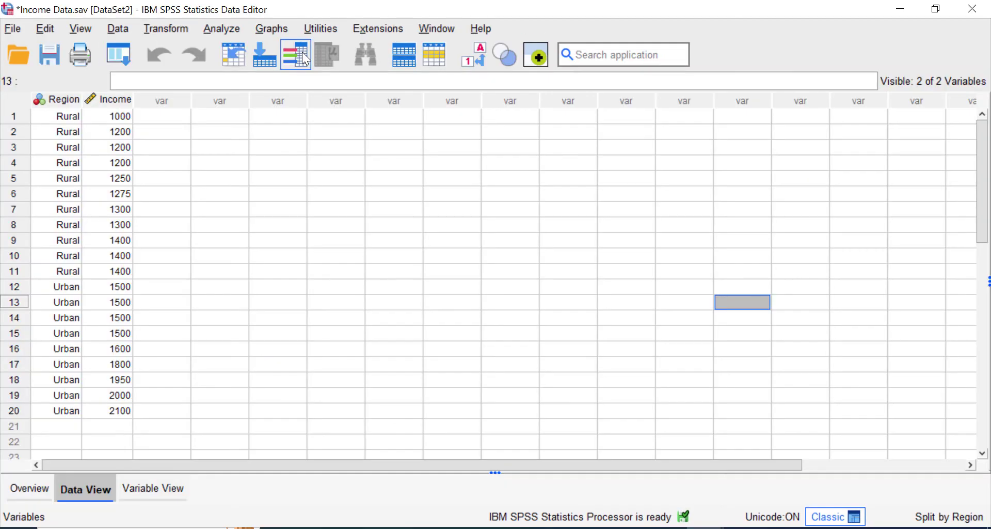
left_click(118, 34)
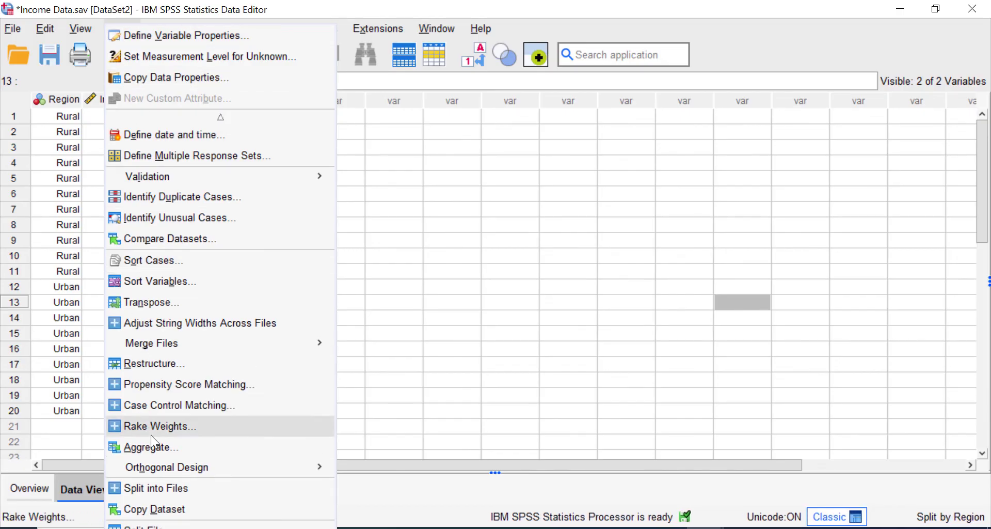
left_click(155, 489)
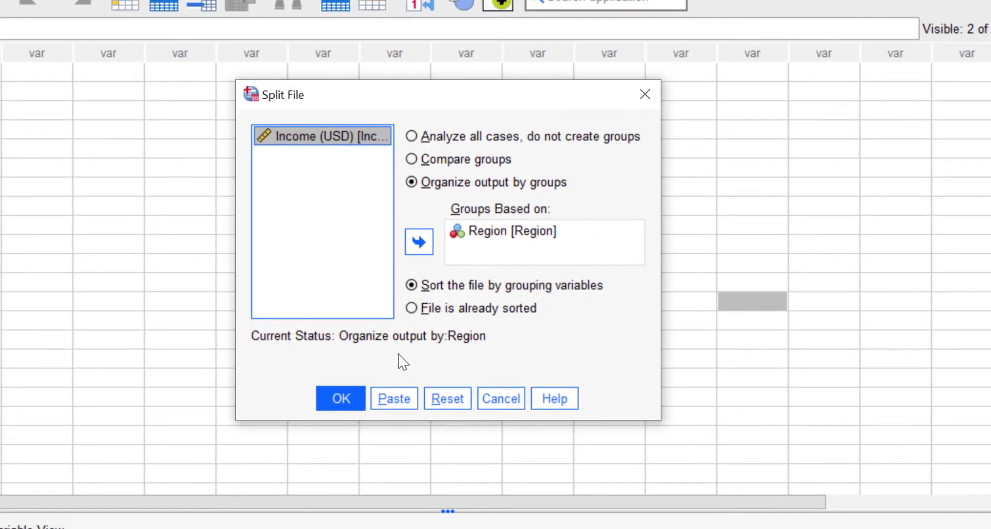
left_click(447, 399)
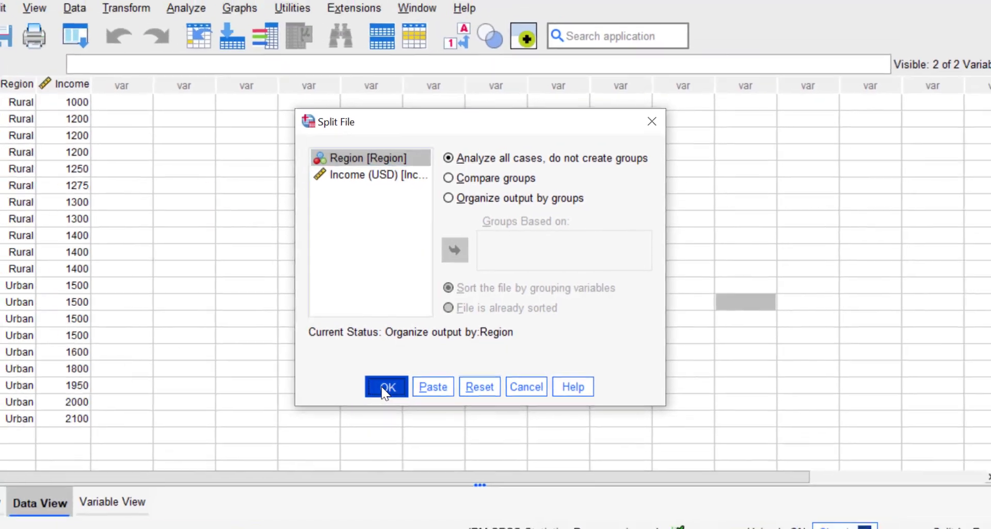
left_click(341, 398)
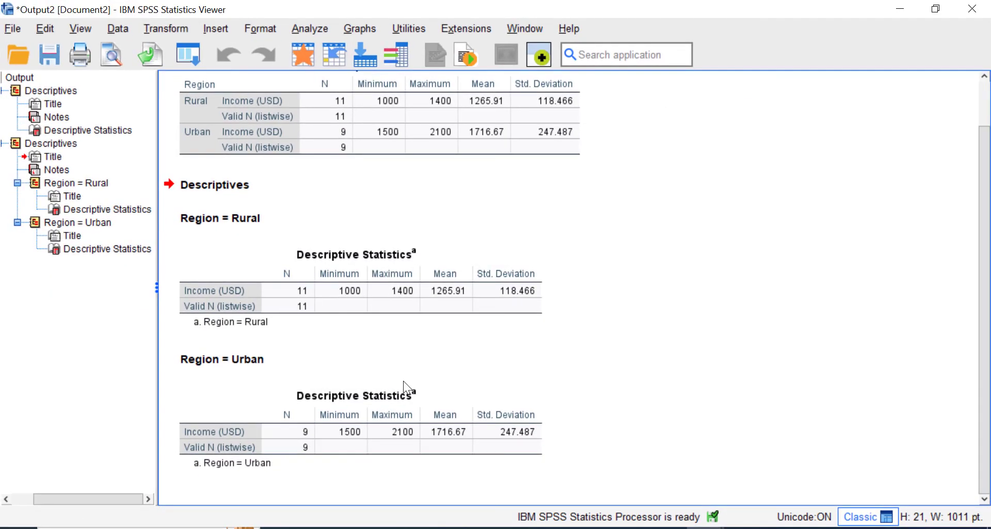
Rerun Descriptives on Income across all cases for one combined table (N 20, mean 1468.75, SD 293.445).
left_click(294, 55)
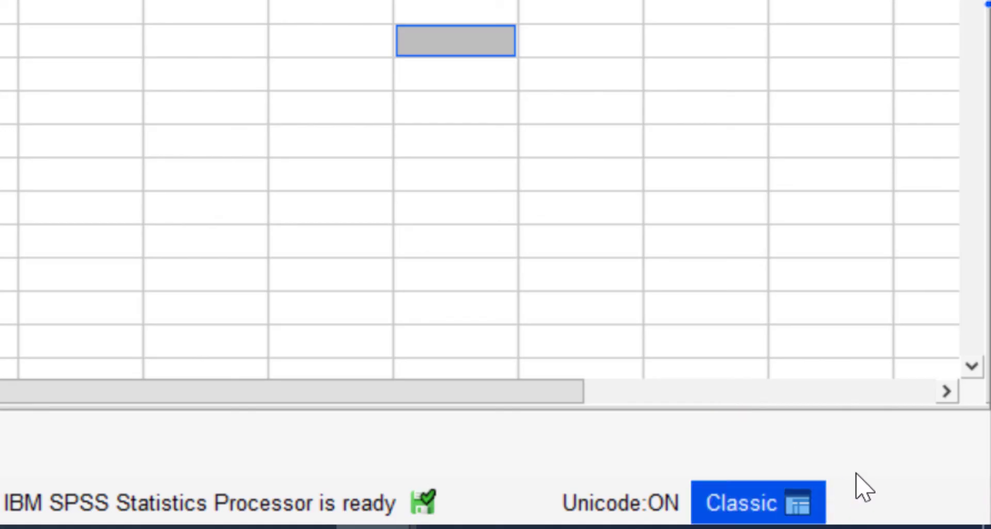
left_click(219, 28)
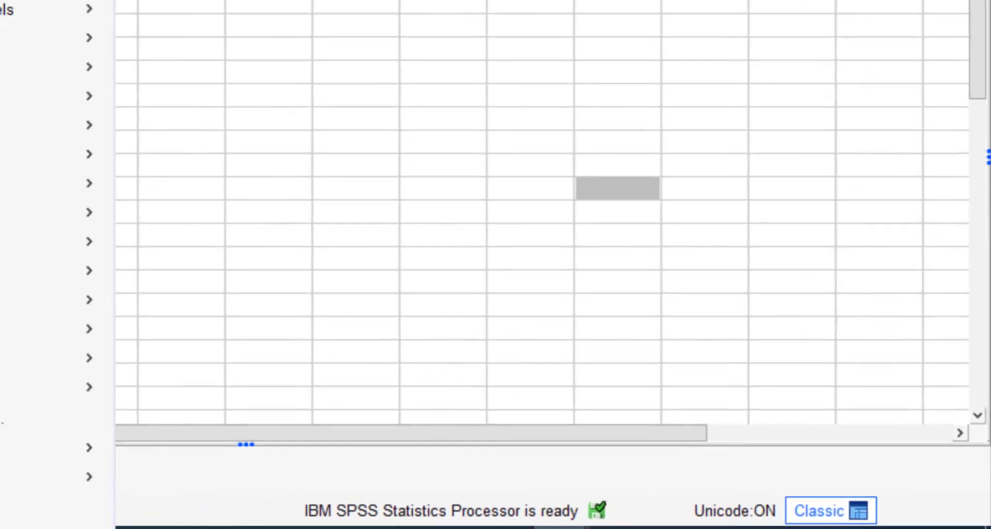
mouse_move(231, 86)
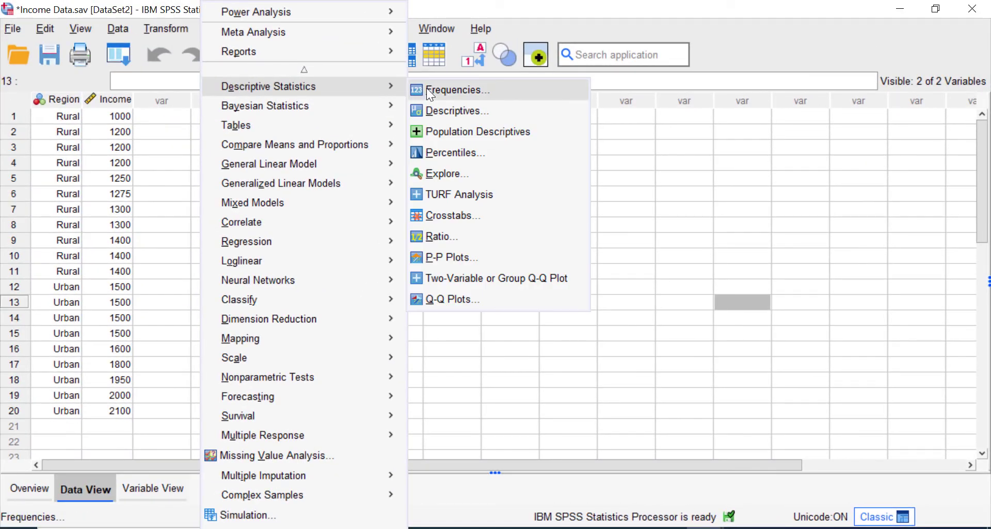
left_click(434, 109)
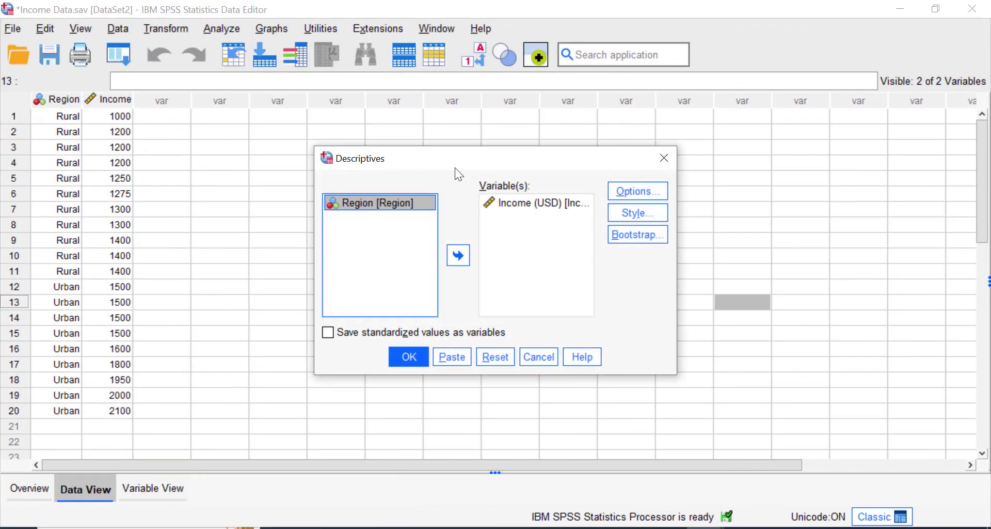
left_click(419, 356)
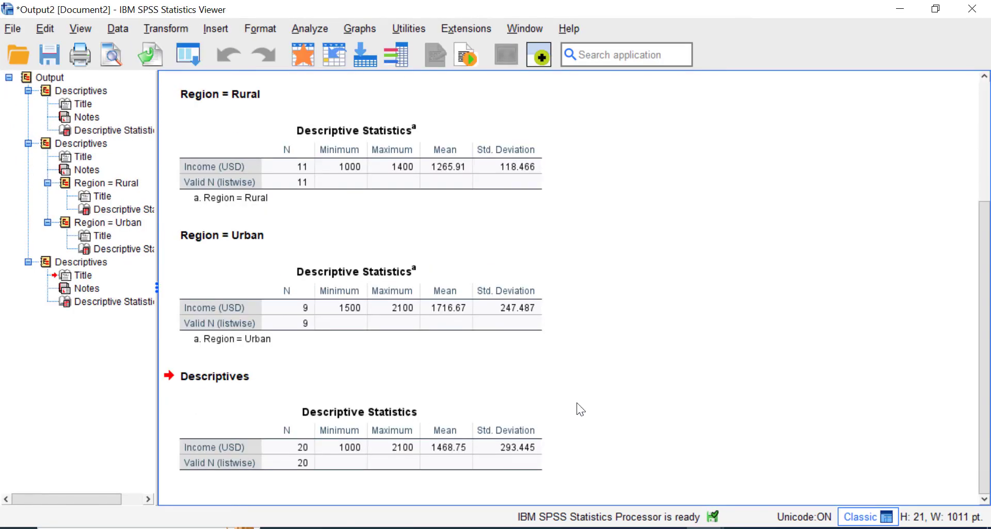